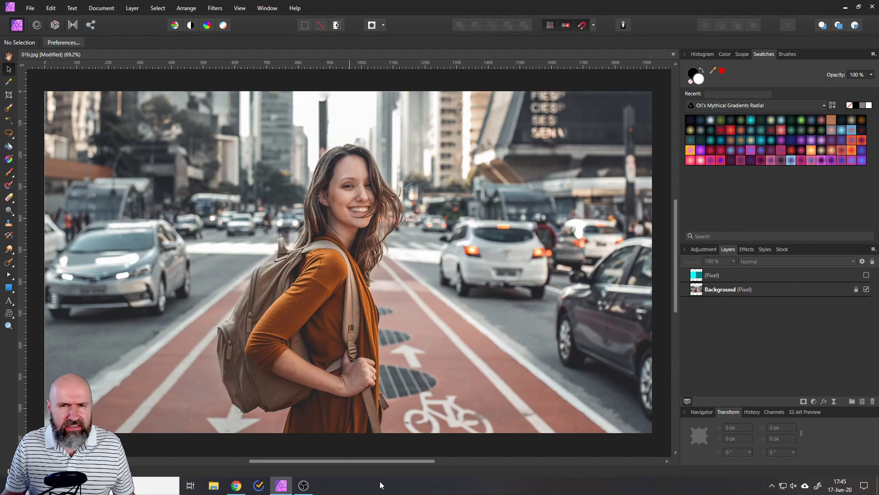
# Step: Briefly show the cyan and teal reference layer, then hide it again
pyautogui.click(866, 275)
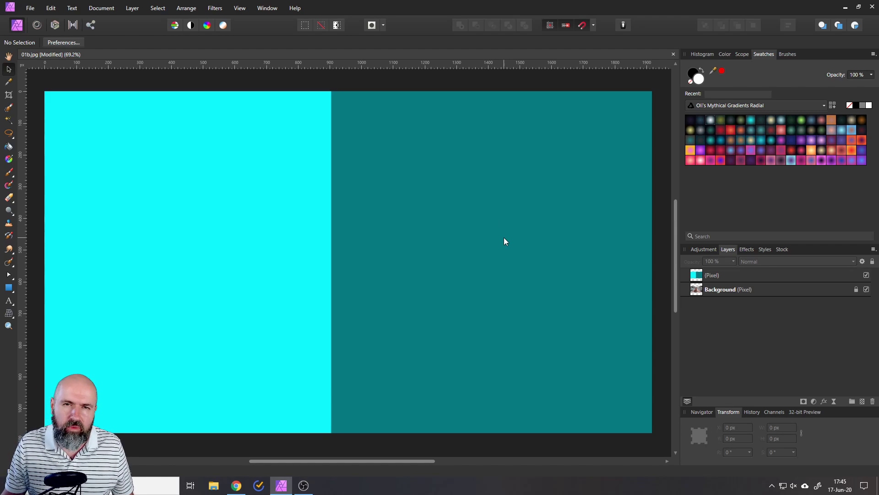
pyautogui.click(866, 275)
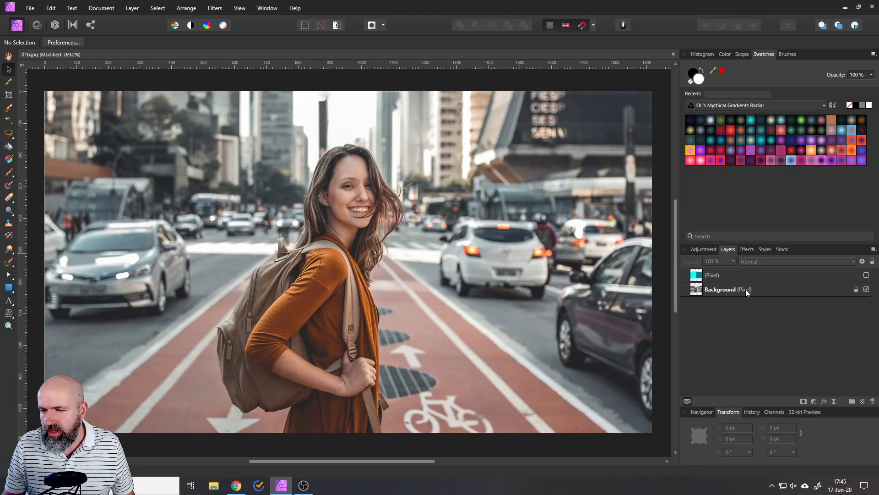
# Step: With the Background layer selected, convert the document format to RGB/16
pyautogui.click(698, 293)
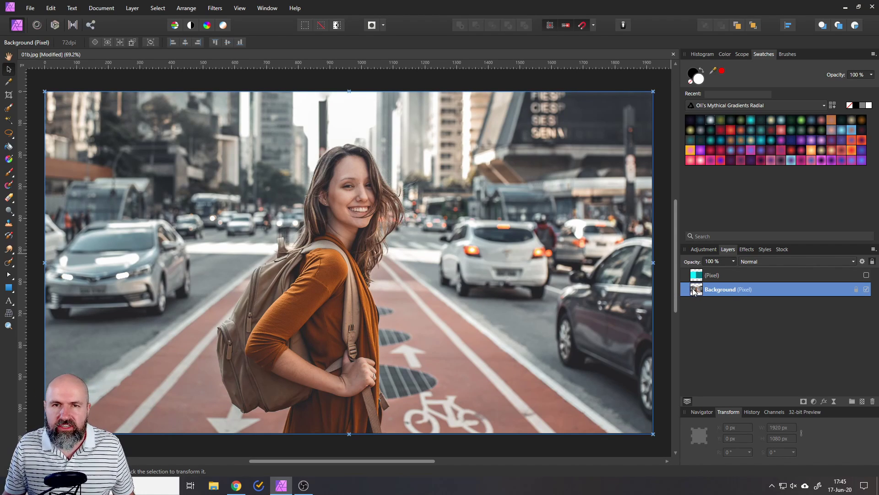
pyautogui.click(100, 8)
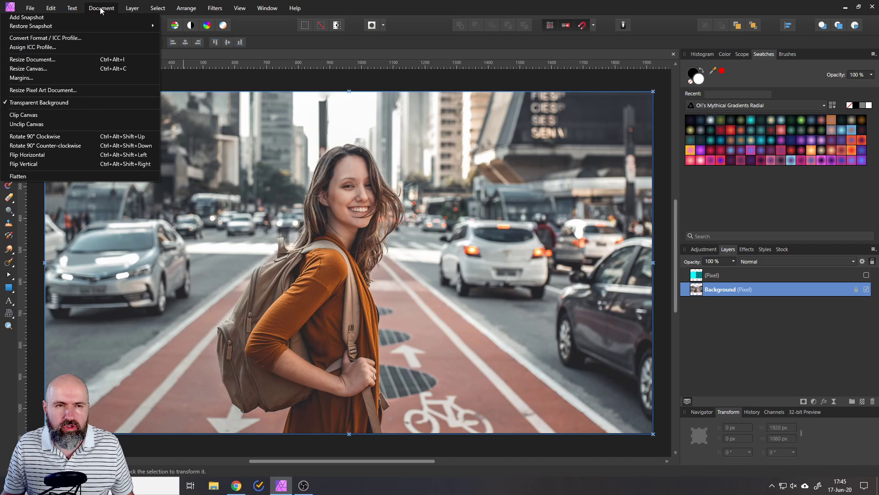
pyautogui.click(65, 38)
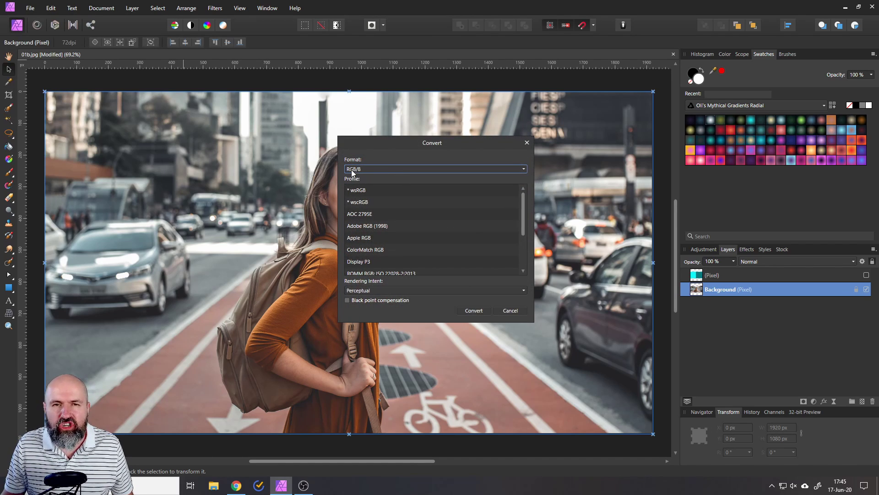
pyautogui.click(364, 170)
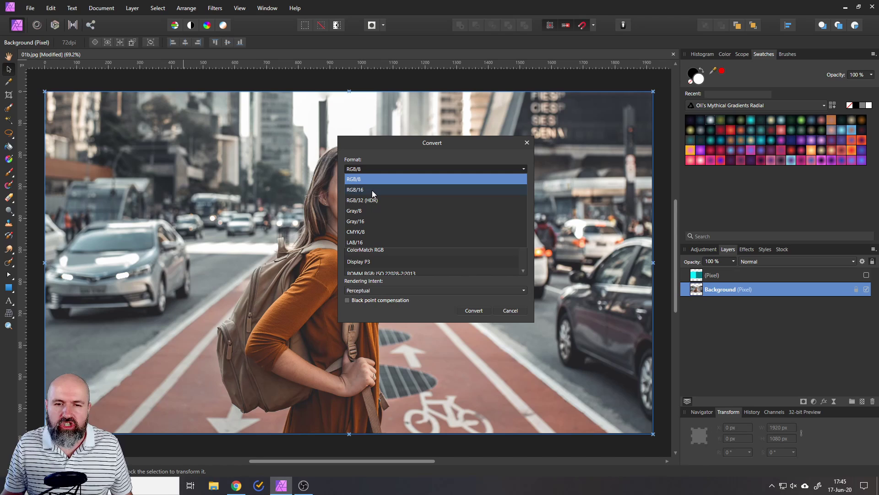
pyautogui.click(372, 191)
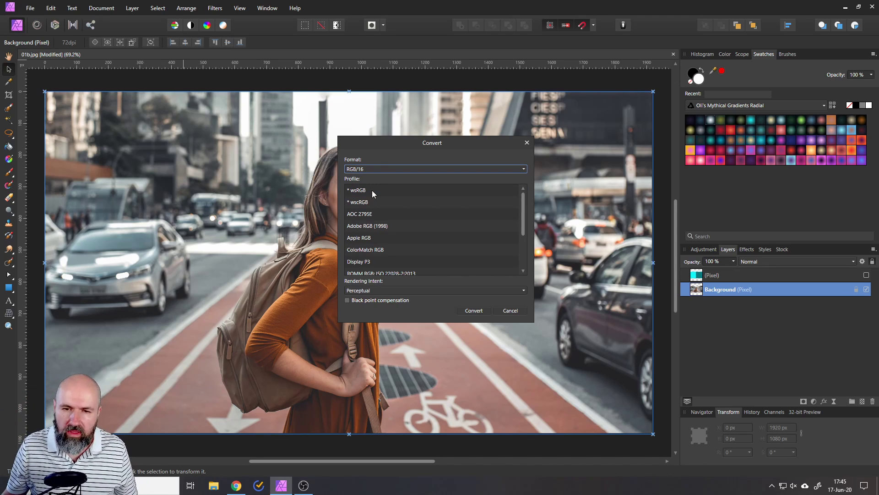
pyautogui.click(472, 312)
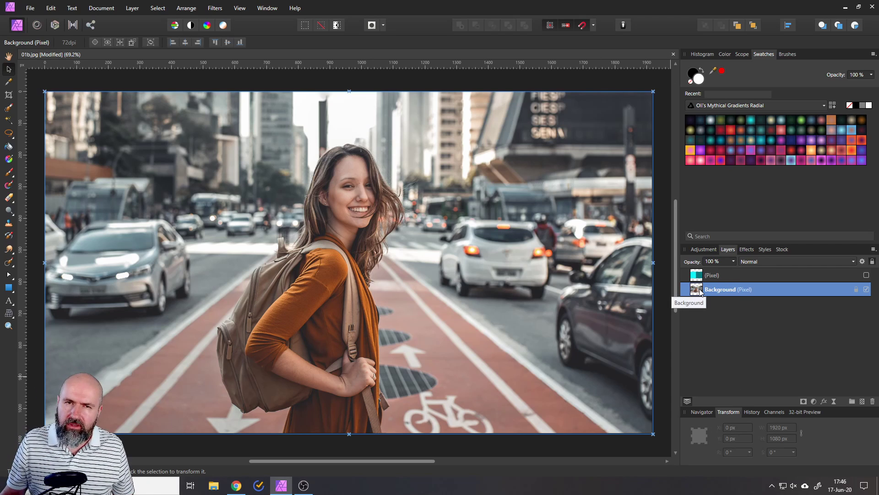
# Step: Add a Channel Mixer adjustment layer and switch its output channels to CMYK
pyautogui.click(814, 402)
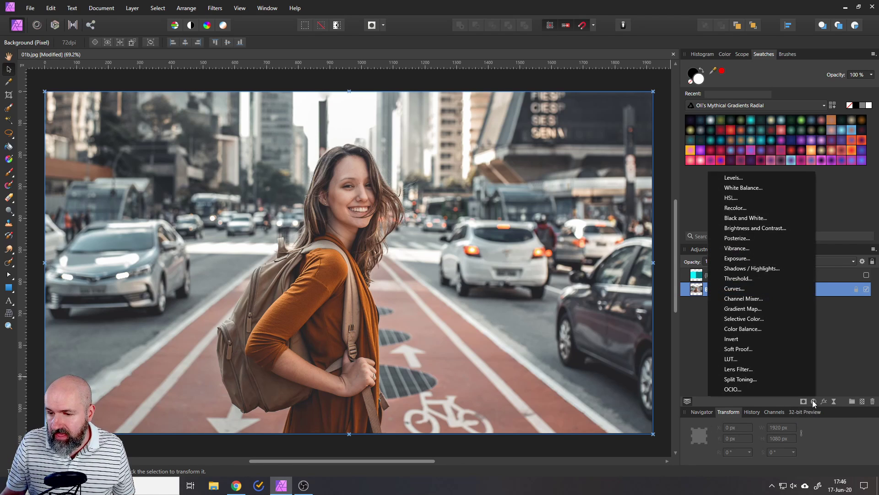
pyautogui.click(762, 298)
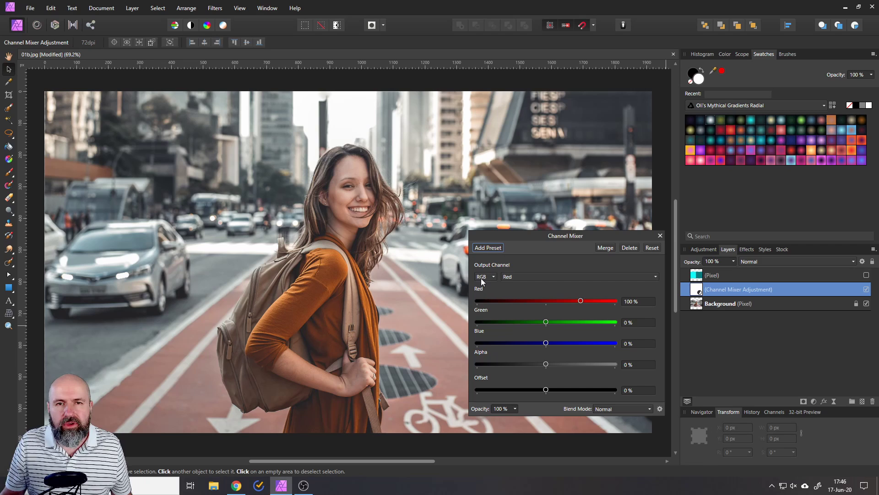
pyautogui.click(480, 278)
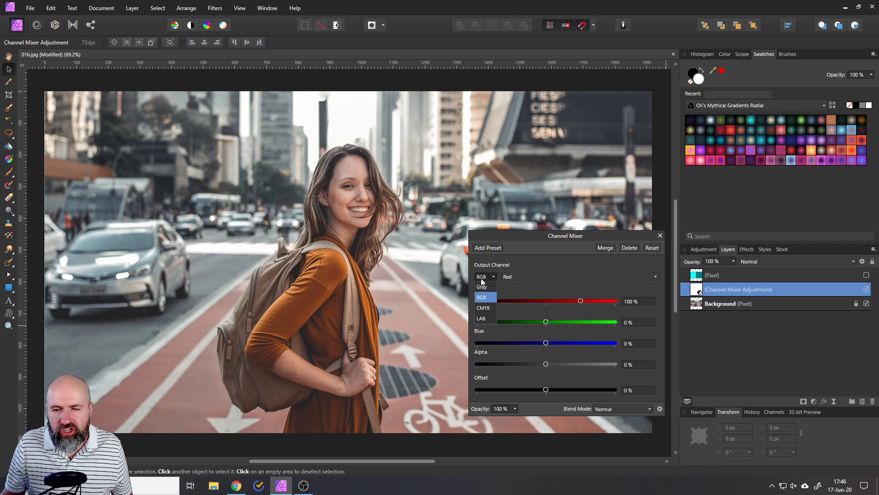
pyautogui.click(484, 309)
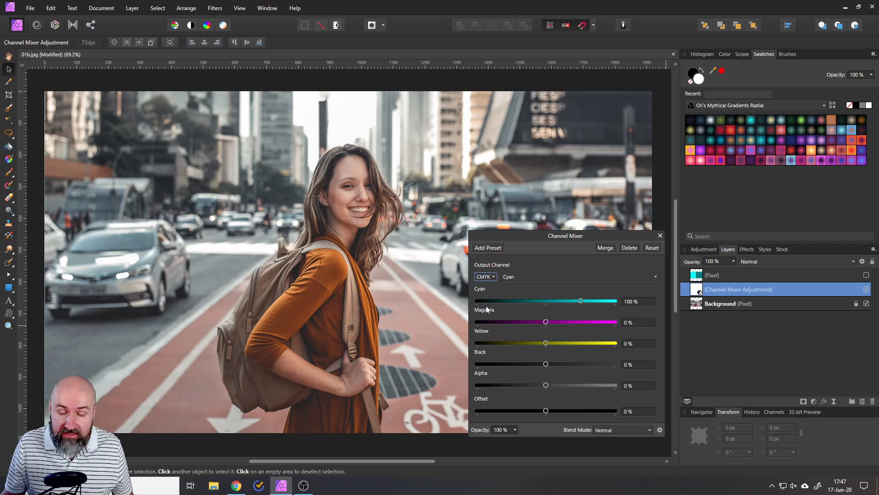
# Step: Set the Cyan output to Cyan 200%, Magenta -200% and Yellow -200%
pyautogui.moveTo(516, 235); pyautogui.dragTo(512, 214)
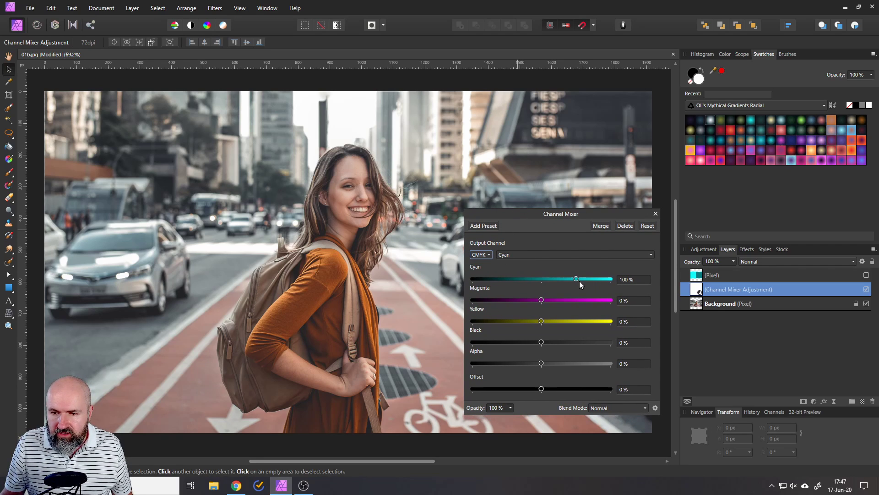
pyautogui.moveTo(580, 282); pyautogui.dragTo(640, 285)
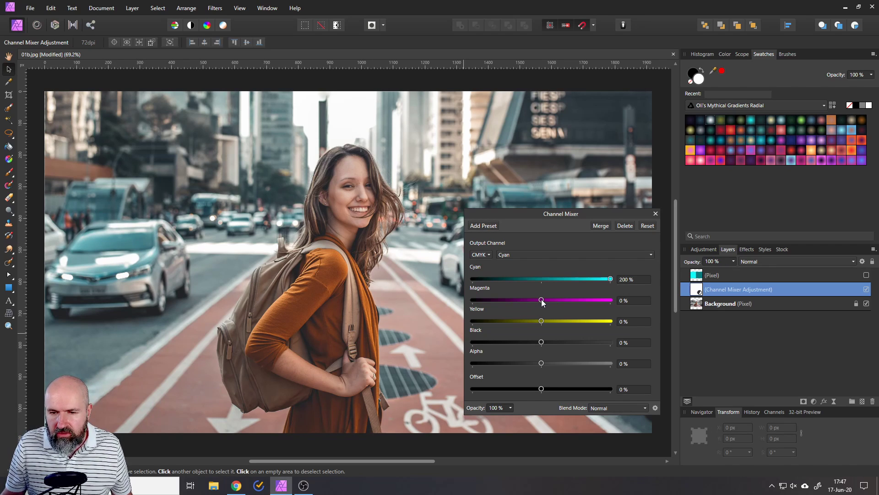
pyautogui.moveTo(540, 299); pyautogui.dragTo(469, 302)
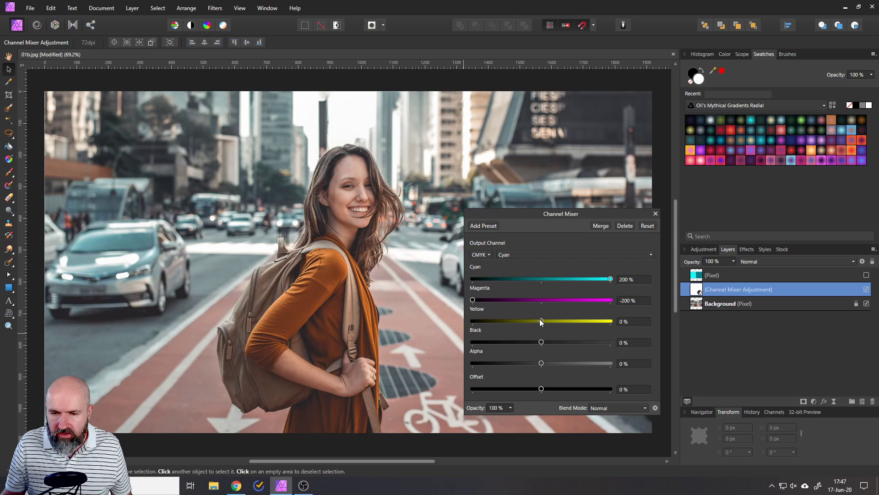
pyautogui.moveTo(539, 319); pyautogui.dragTo(458, 318)
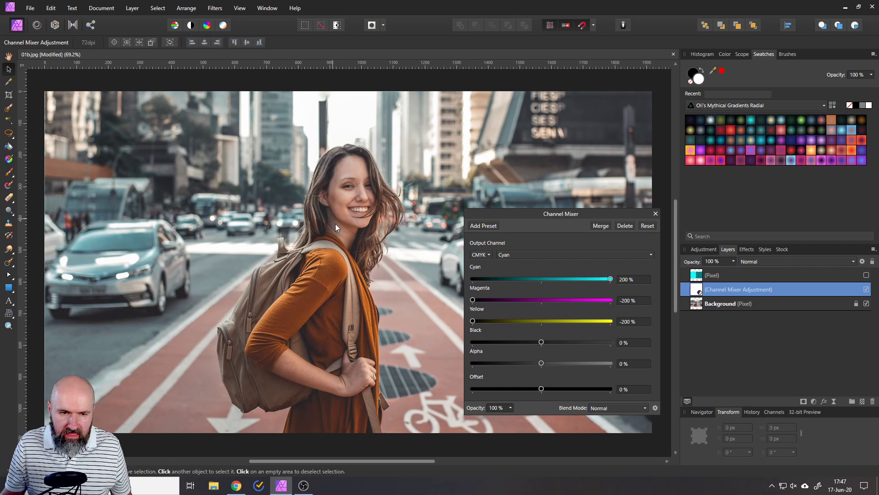
pyautogui.moveTo(509, 214); pyautogui.dragTo(492, 204)
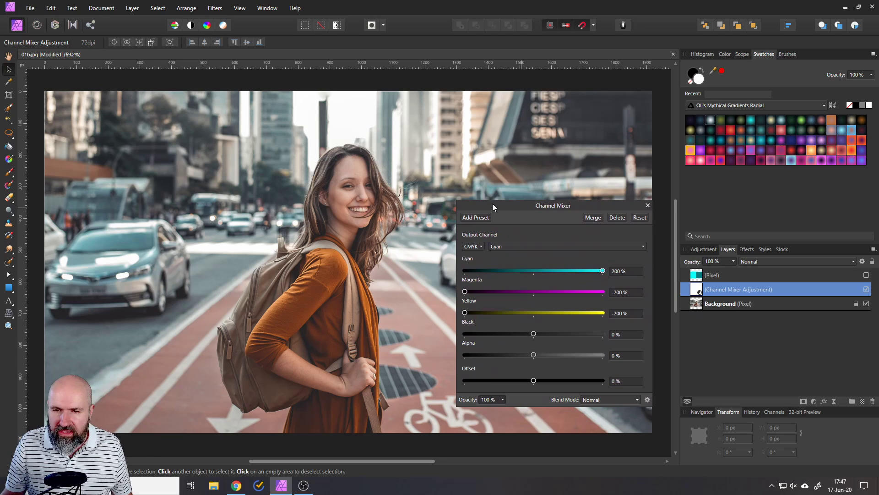
# Step: In the Magenta output channel, set Cyan to -200% and Magenta to about 112%
pyautogui.click(509, 246)
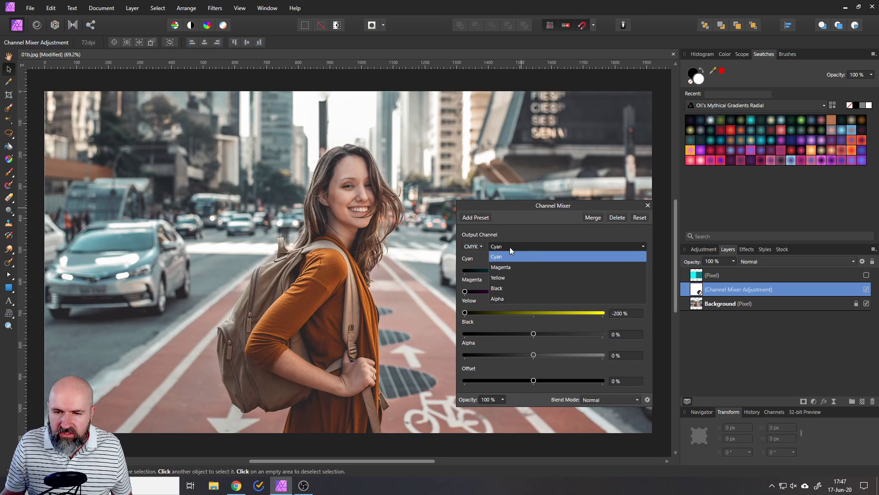
pyautogui.click(504, 268)
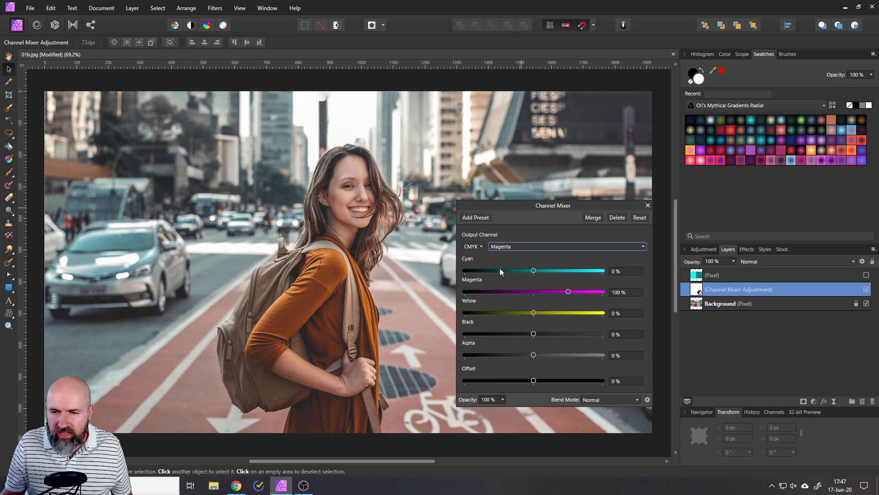
pyautogui.moveTo(534, 271); pyautogui.dragTo(455, 271)
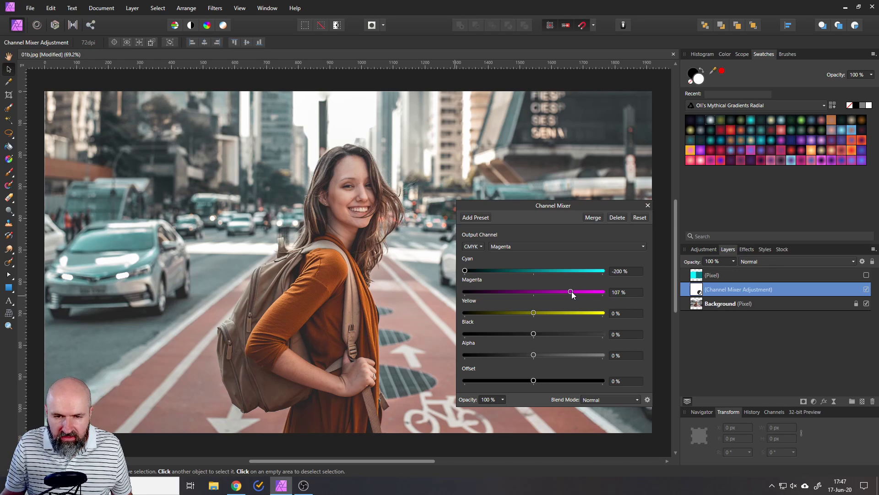
pyautogui.moveTo(570, 292); pyautogui.dragTo(576, 292)
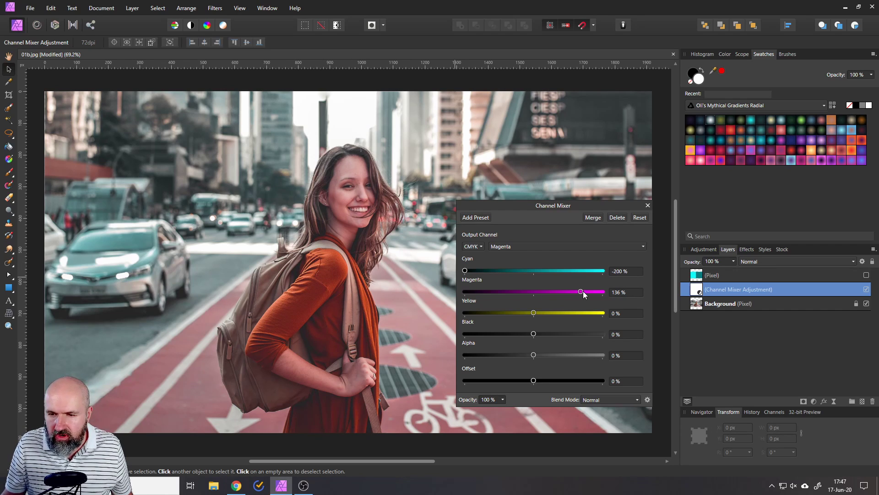
pyautogui.moveTo(582, 291); pyautogui.dragTo(572, 293)
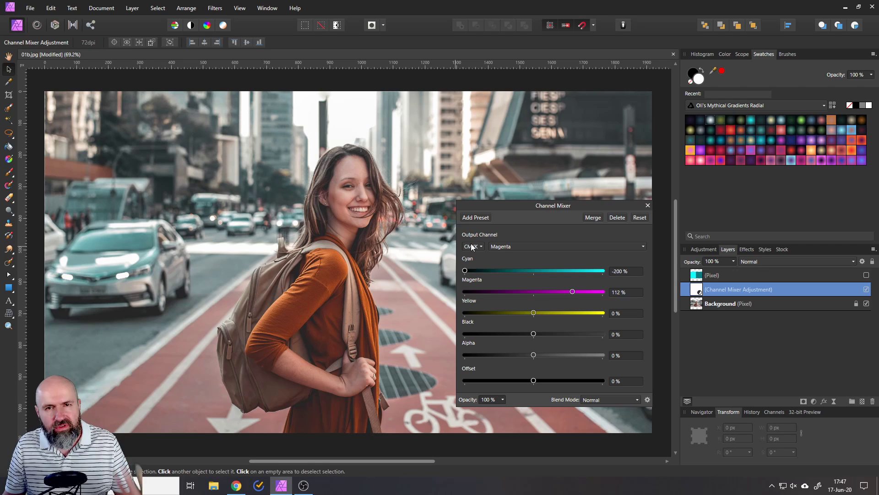
# Step: Close the Channel Mixer panel and bring up the adjustment types list
pyautogui.click(647, 206)
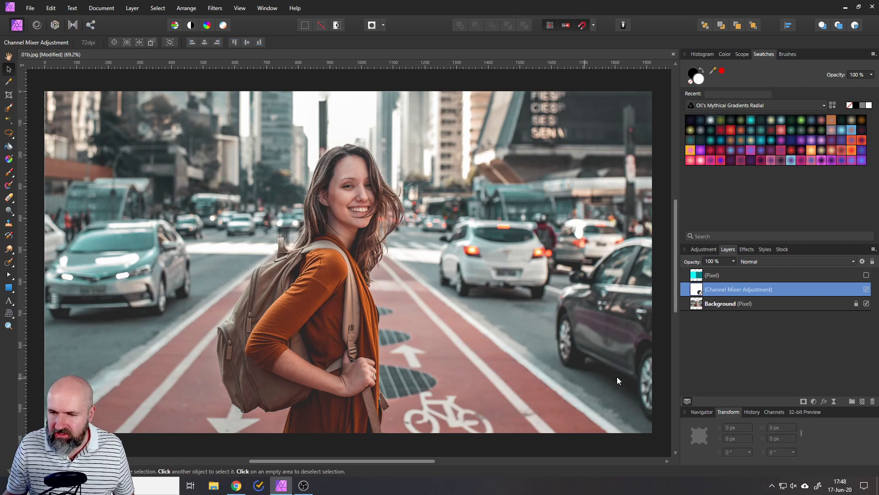
pyautogui.click(814, 401)
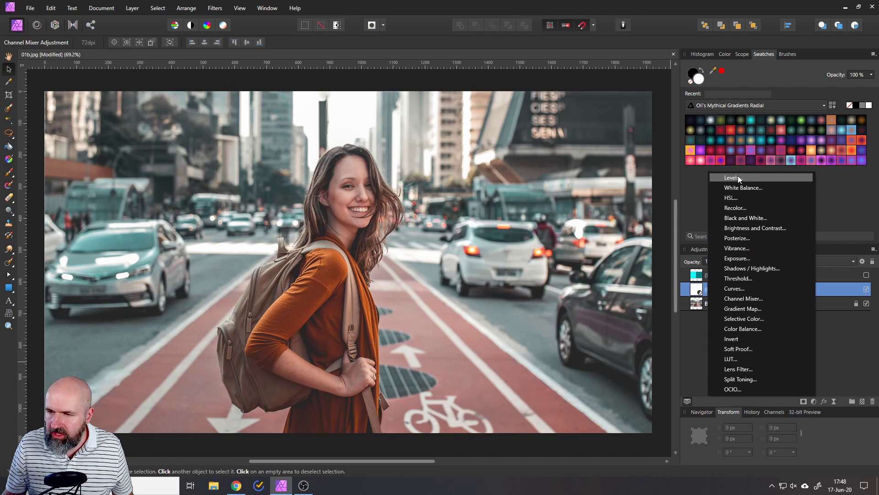
# Step: Add a Vibrance adjustment with Vibrance 100% and Saturation 10%, then close its panel
pyautogui.click(739, 252)
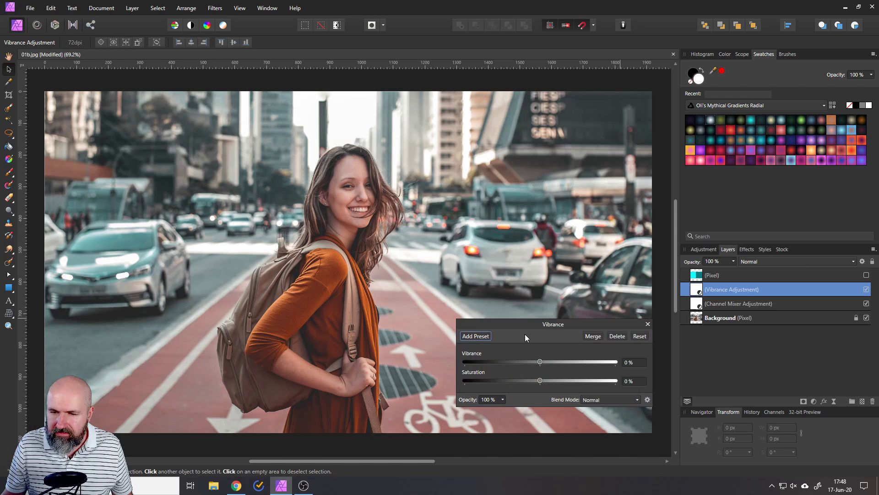
pyautogui.moveTo(529, 317); pyautogui.dragTo(464, 287)
pyautogui.moveTo(477, 326); pyautogui.dragTo(528, 326)
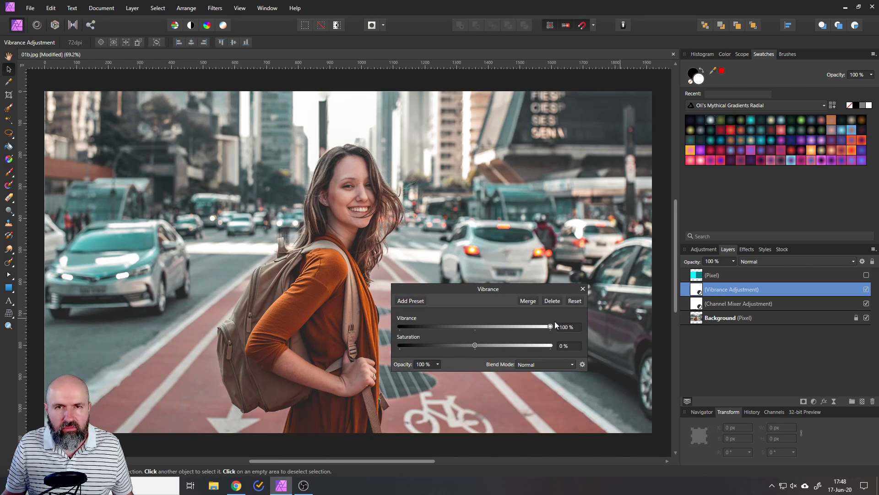
pyautogui.moveTo(470, 345); pyautogui.dragTo(483, 344)
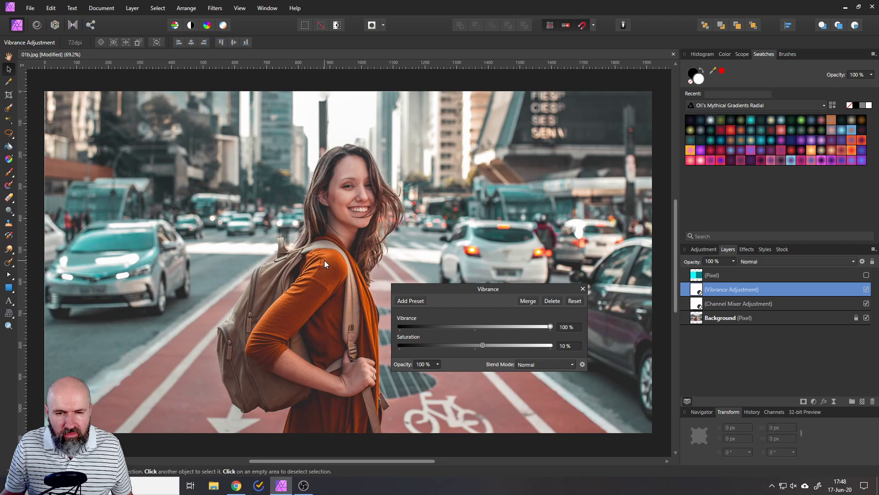
pyautogui.click(583, 288)
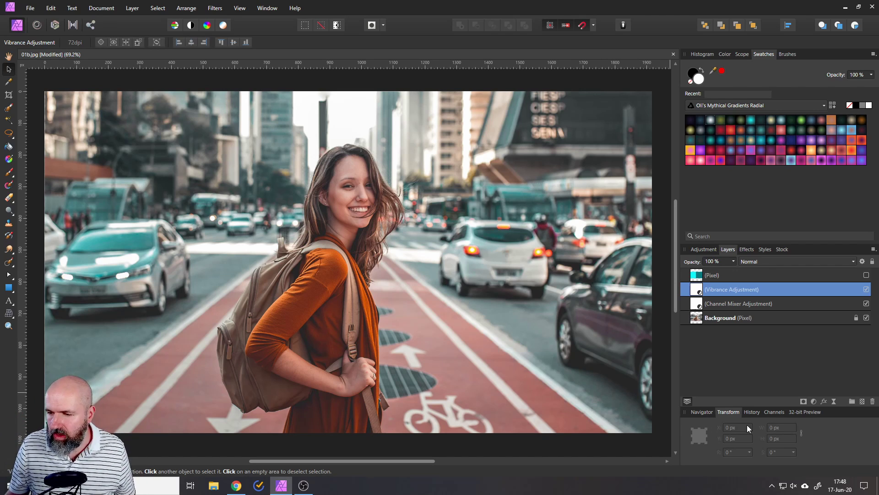
# Step: Add a Selective Color adjustment layer and move its panel aside
pyautogui.click(814, 402)
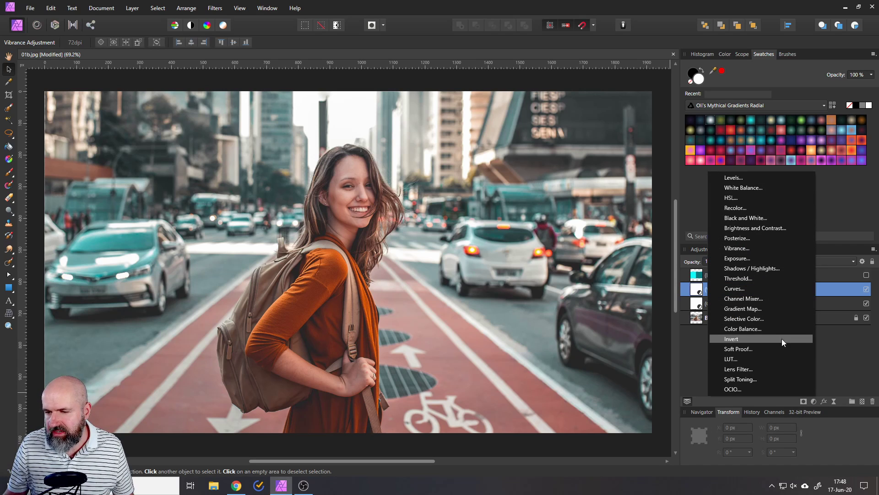
pyautogui.click(757, 320)
pyautogui.moveTo(474, 225); pyautogui.dragTo(501, 218)
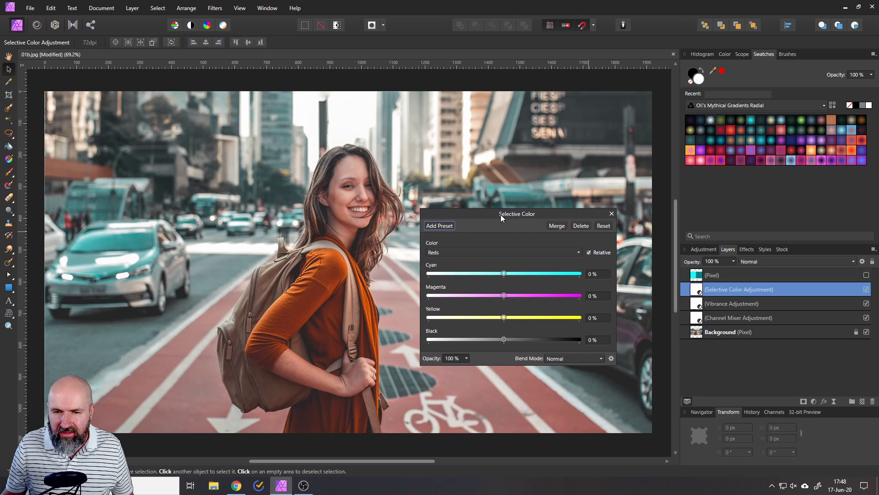
# Step: With Reds as the colour range, drag Cyan down to -100%
pyautogui.click(449, 253)
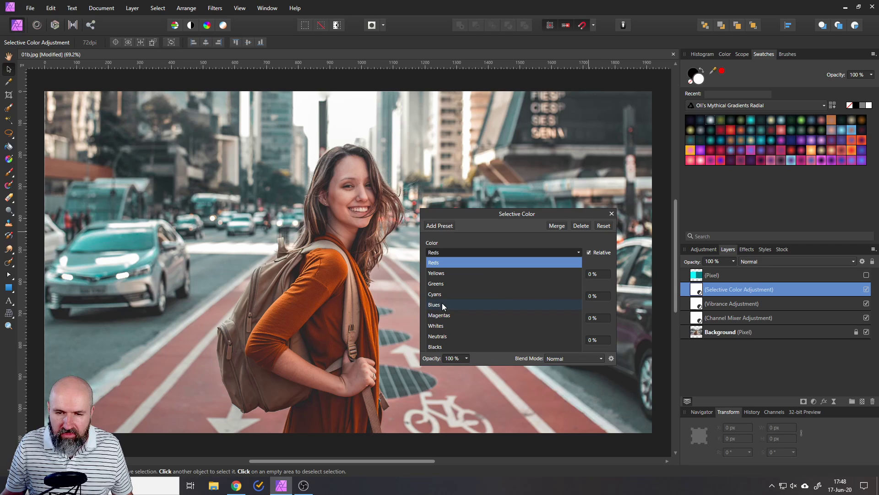
pyautogui.click(452, 216)
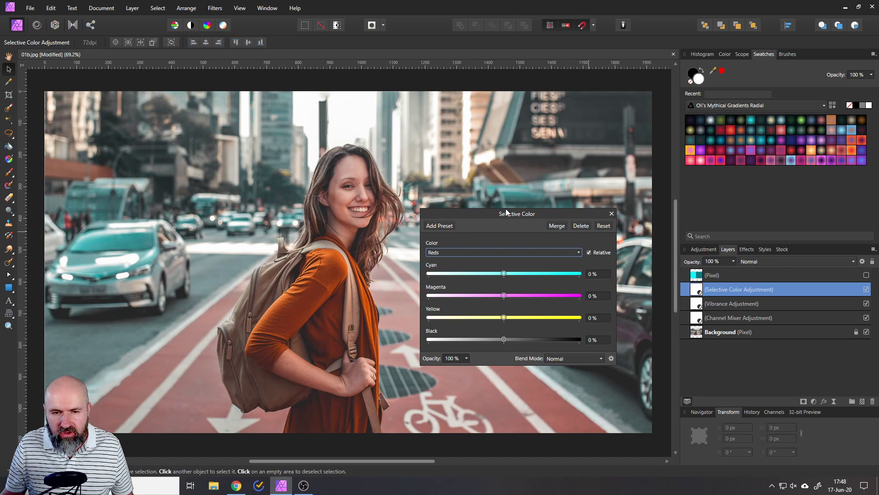
pyautogui.click(449, 250)
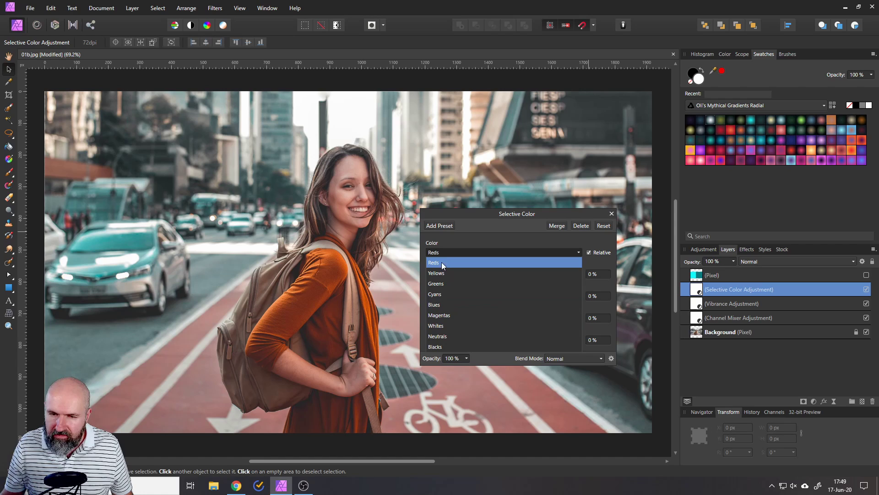
pyautogui.click(443, 262)
pyautogui.moveTo(458, 213); pyautogui.dragTo(494, 206)
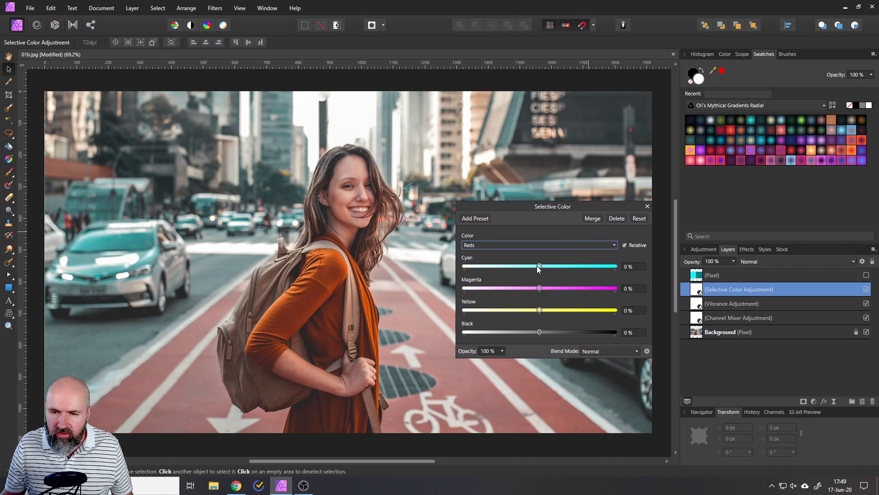
pyautogui.moveTo(540, 267); pyautogui.dragTo(453, 268)
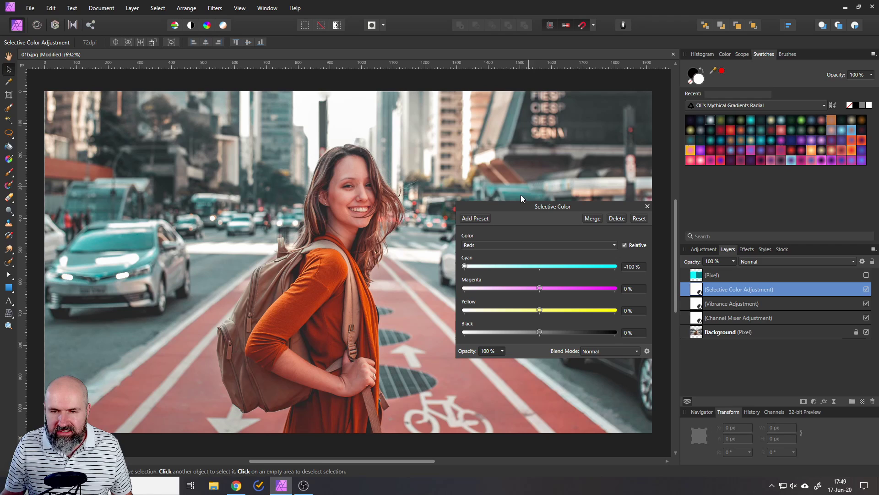
pyautogui.moveTo(488, 206); pyautogui.dragTo(516, 207)
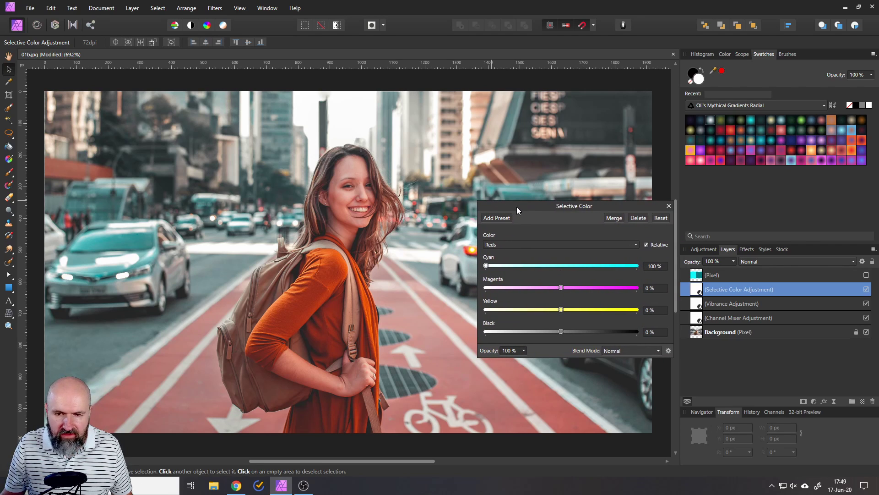
# Step: Set Cyan to 100% for the Cyans range, compare on the photo, then close the panel
pyautogui.click(525, 245)
pyautogui.click(500, 287)
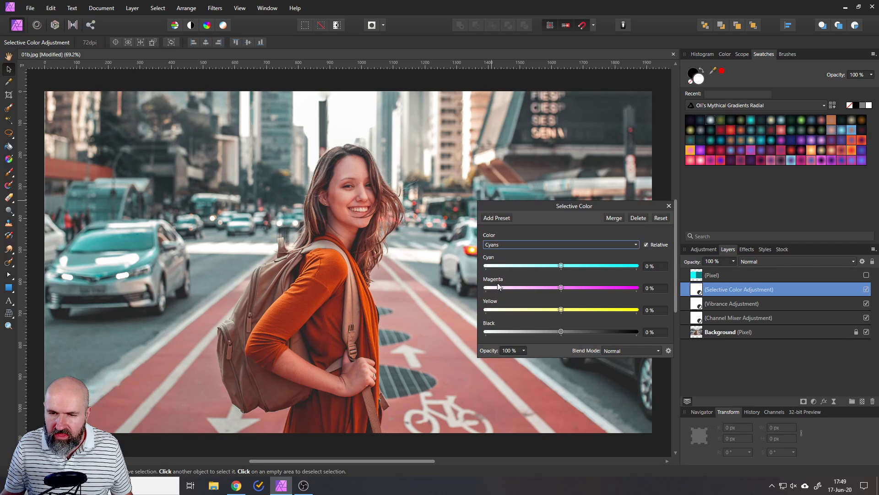
pyautogui.moveTo(562, 267); pyautogui.dragTo(650, 275)
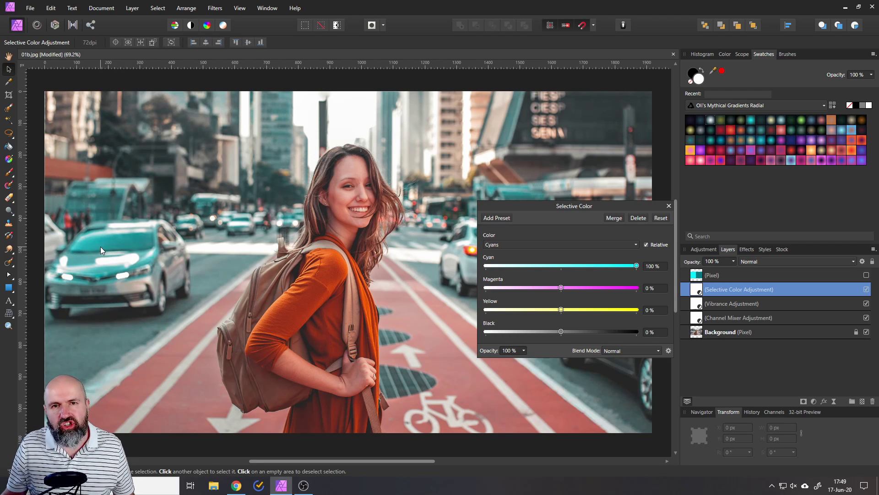
pyautogui.moveTo(534, 208); pyautogui.dragTo(721, 287)
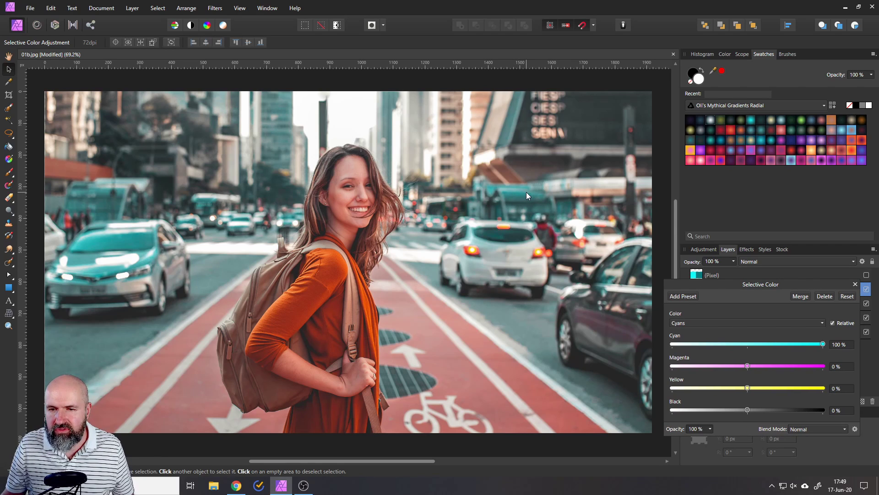
pyautogui.moveTo(700, 284); pyautogui.dragTo(526, 269)
pyautogui.click(681, 270)
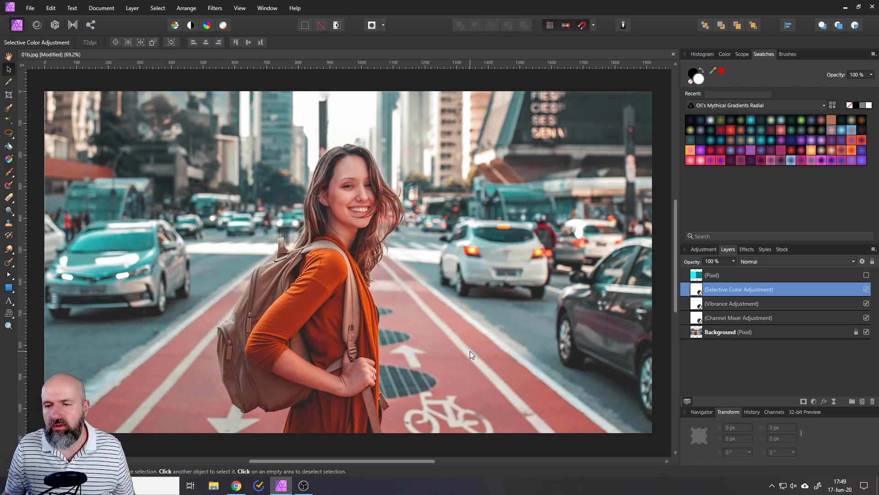
# Step: Add a Split Toning adjustment layer and move its default settings panel to the right
pyautogui.click(814, 401)
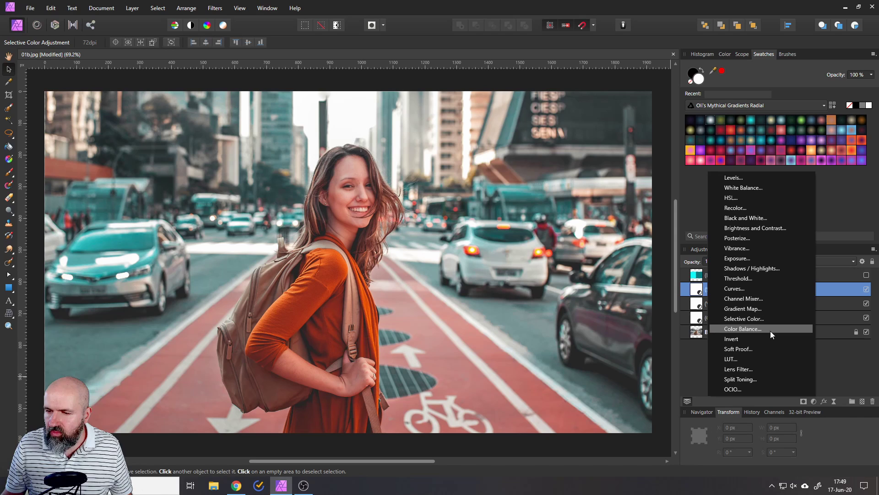
pyautogui.click(755, 379)
pyautogui.moveTo(535, 285); pyautogui.dragTo(596, 256)
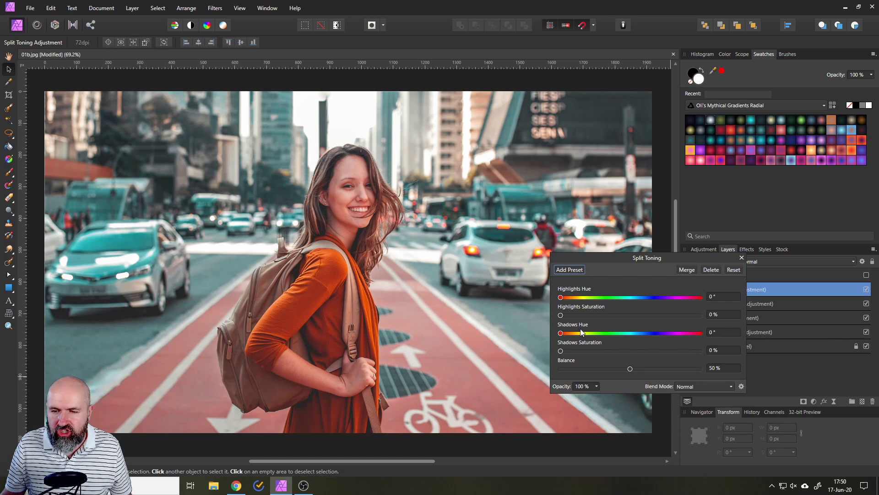
pyautogui.moveTo(572, 255); pyautogui.dragTo(631, 259)
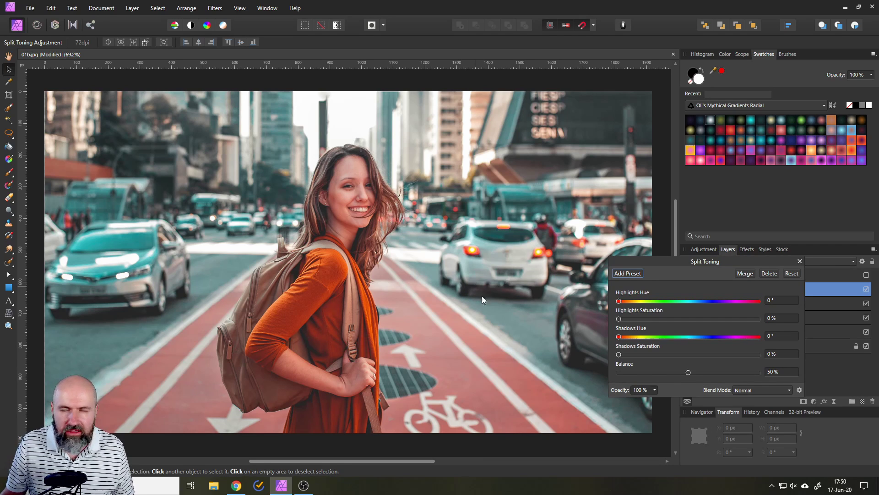
# Step: Set Shadows Hue to 179.4° and fine-tune Shadows Saturation to about 17%
pyautogui.click(688, 337)
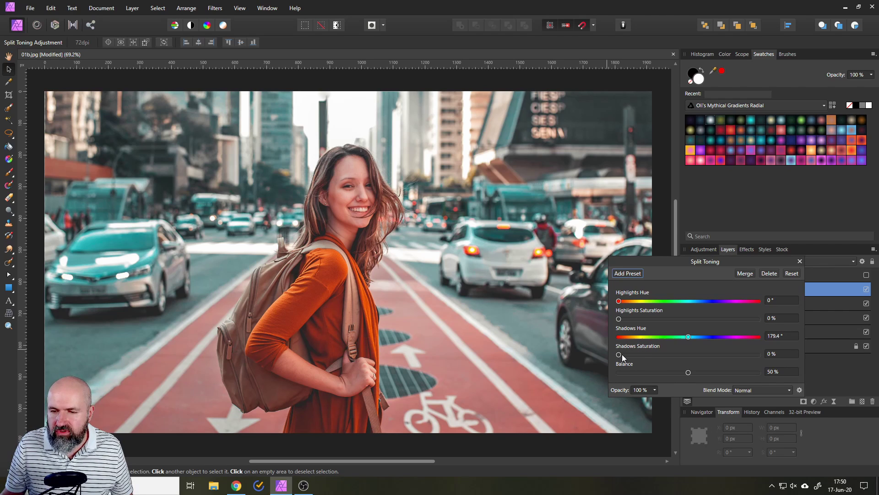
pyautogui.moveTo(618, 354); pyautogui.dragTo(673, 358)
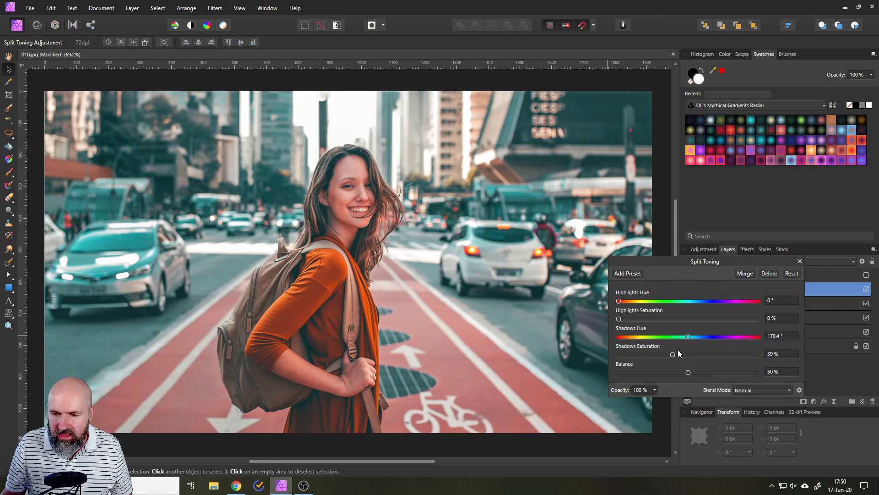
pyautogui.moveTo(673, 356)
pyautogui.mouseDown()
pyautogui.moveTo(640, 359)
pyautogui.moveTo(655, 358)
pyautogui.mouseUp()
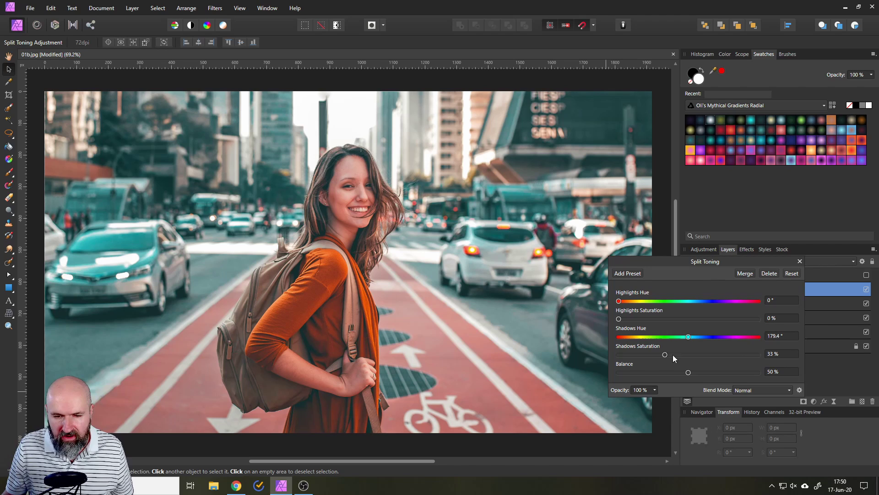
pyautogui.moveTo(679, 355)
pyautogui.mouseDown()
pyautogui.moveTo(661, 355)
pyautogui.moveTo(673, 354)
pyautogui.mouseUp()
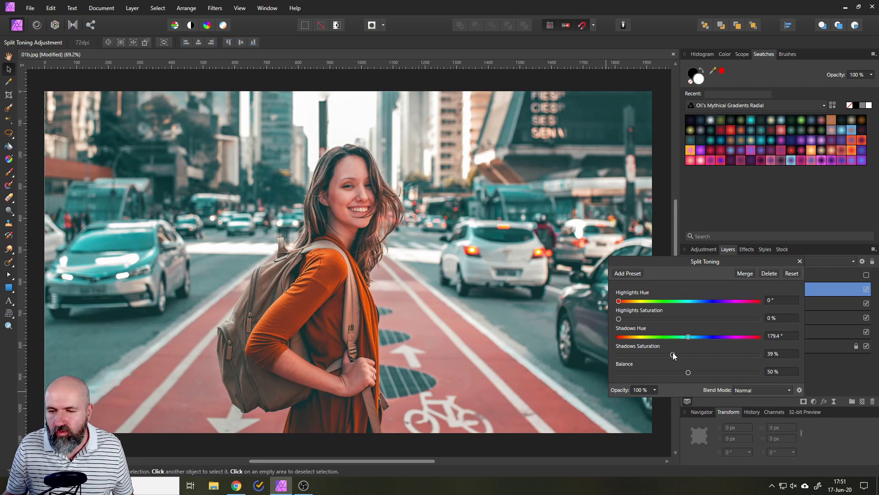
pyautogui.moveTo(673, 355); pyautogui.dragTo(644, 361)
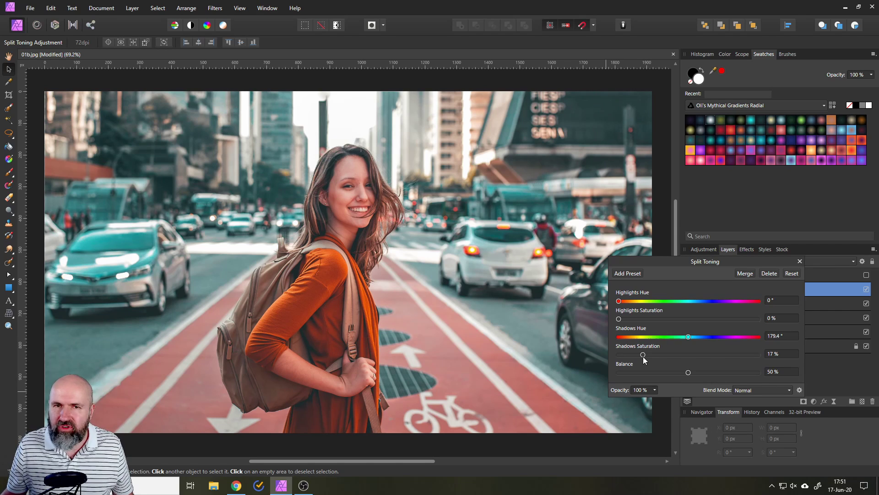
pyautogui.click(801, 261)
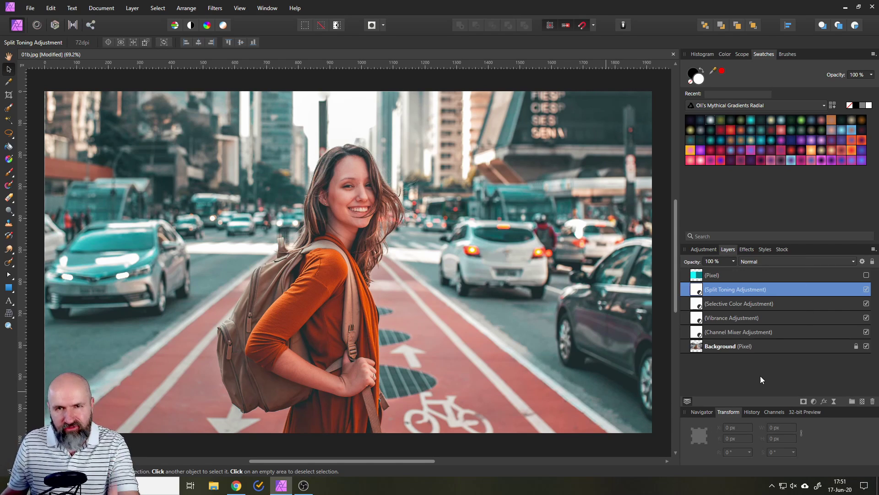